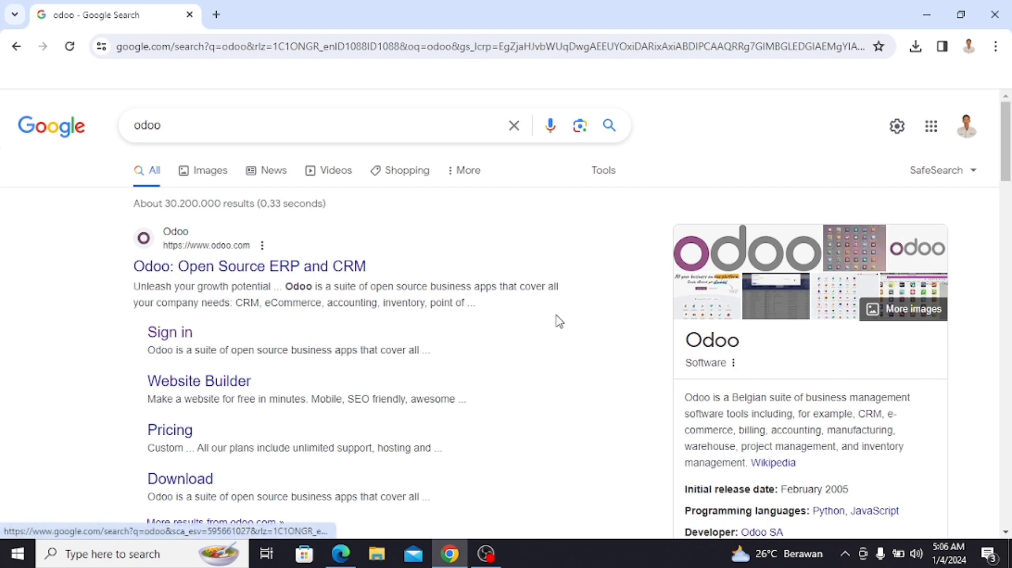
Step: Search Google for 'odoo' and close the suggestions to view the results
left_click(217, 125)
left_click(57, 247)
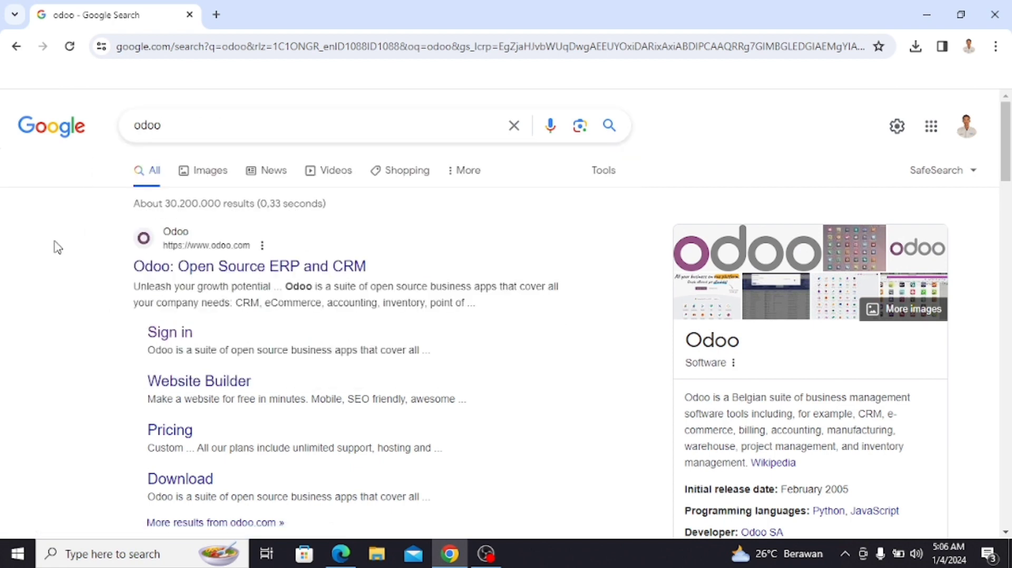
Step: Sign in to the Odoo account using the saved e-mail and the account password
left_click(186, 345)
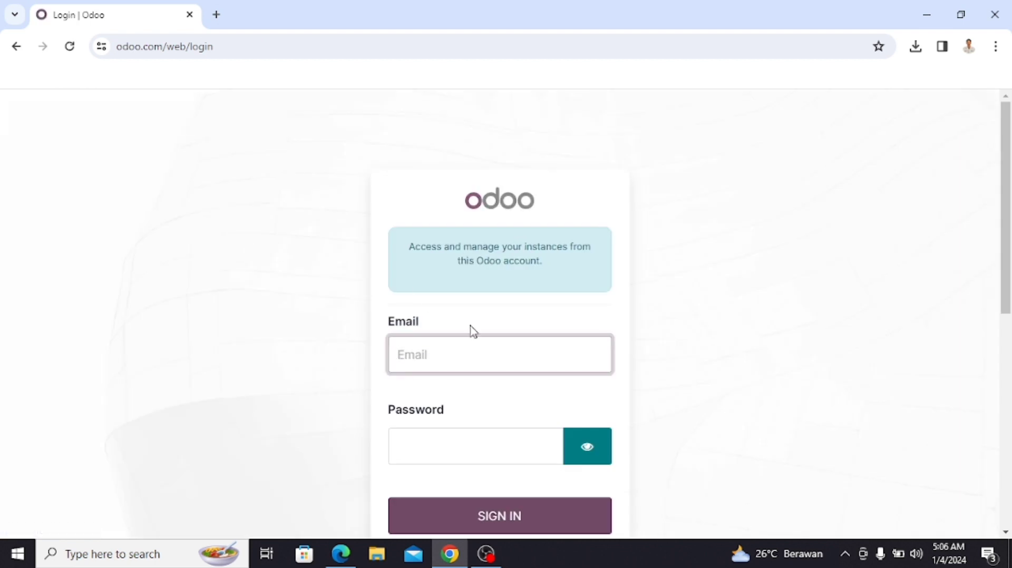
left_click(470, 350)
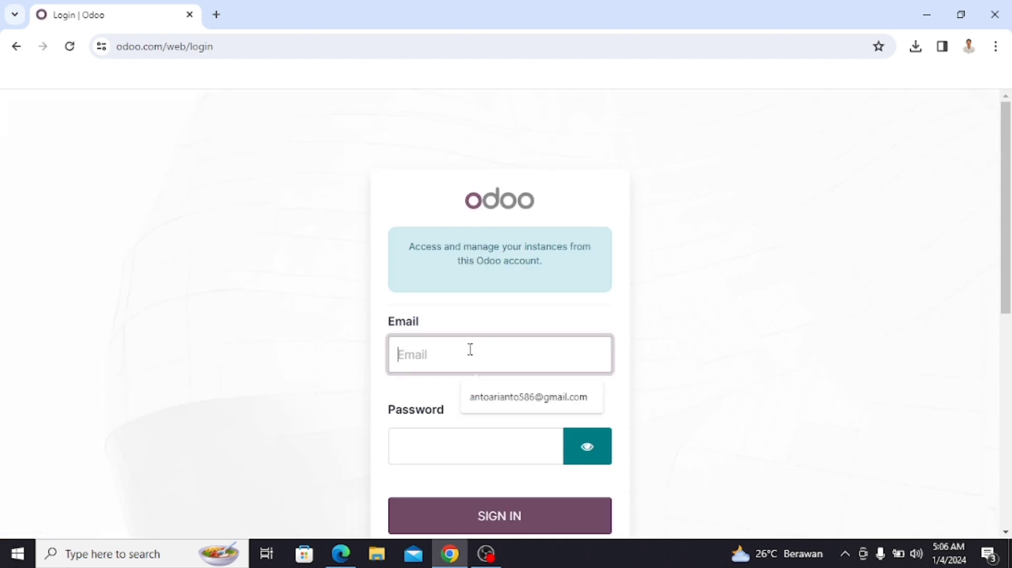
left_click(501, 397)
left_click(452, 447)
type("••")
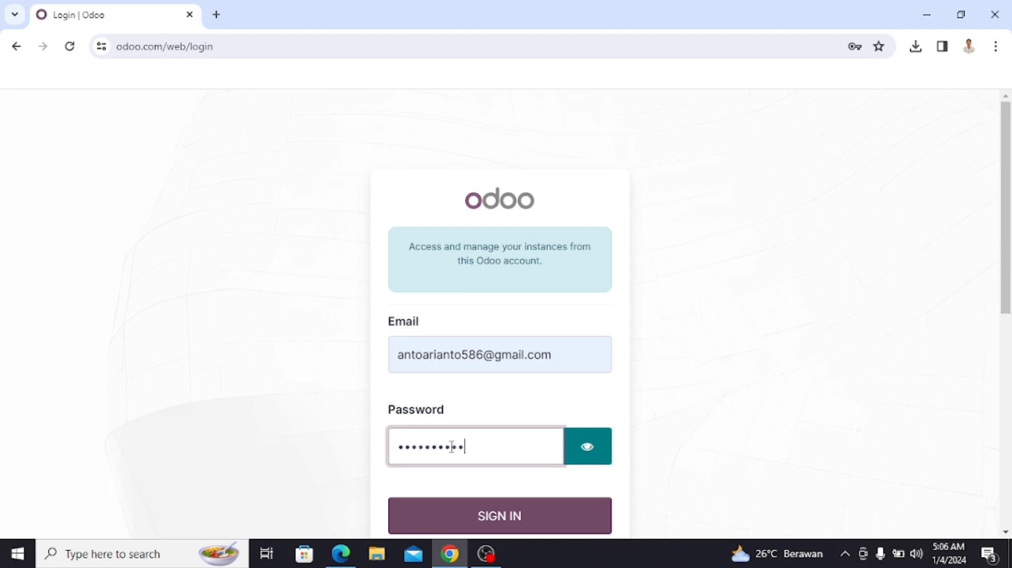
left_click(561, 530)
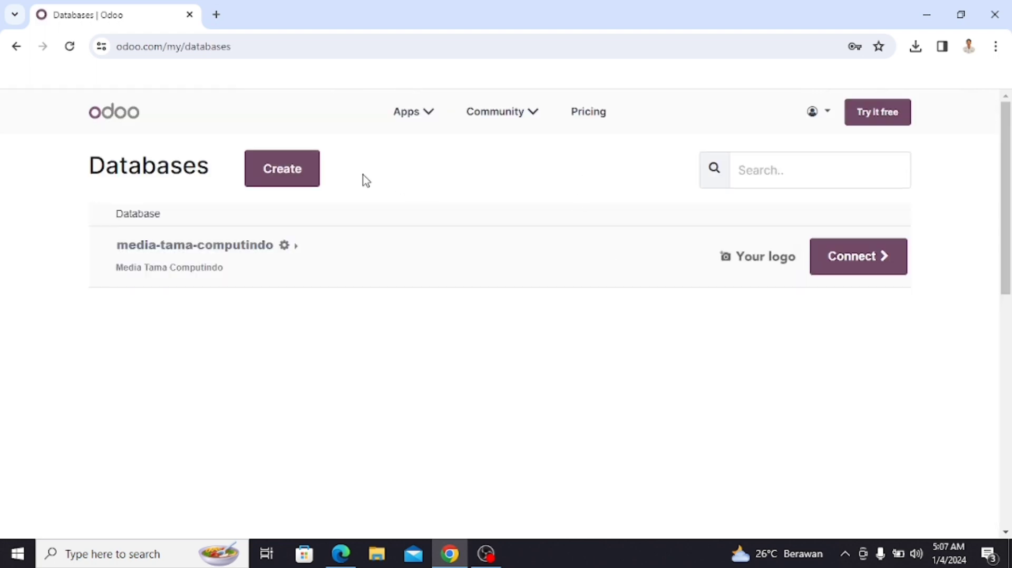
Step: Start a new database with Accounting as the only selected trial app
left_click(298, 181)
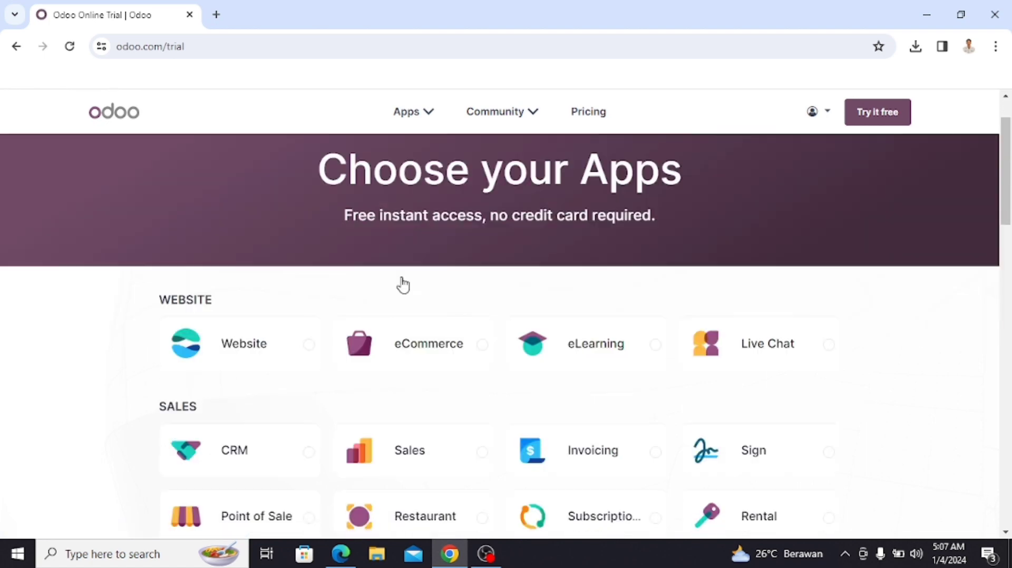
scroll(403, 285, "down", 3)
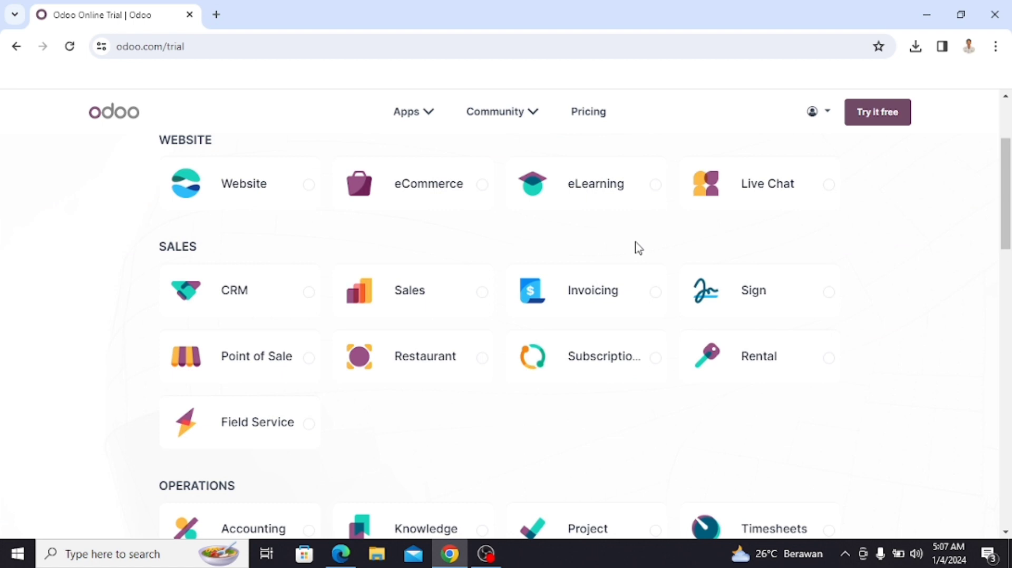
scroll(637, 264, "down", 3)
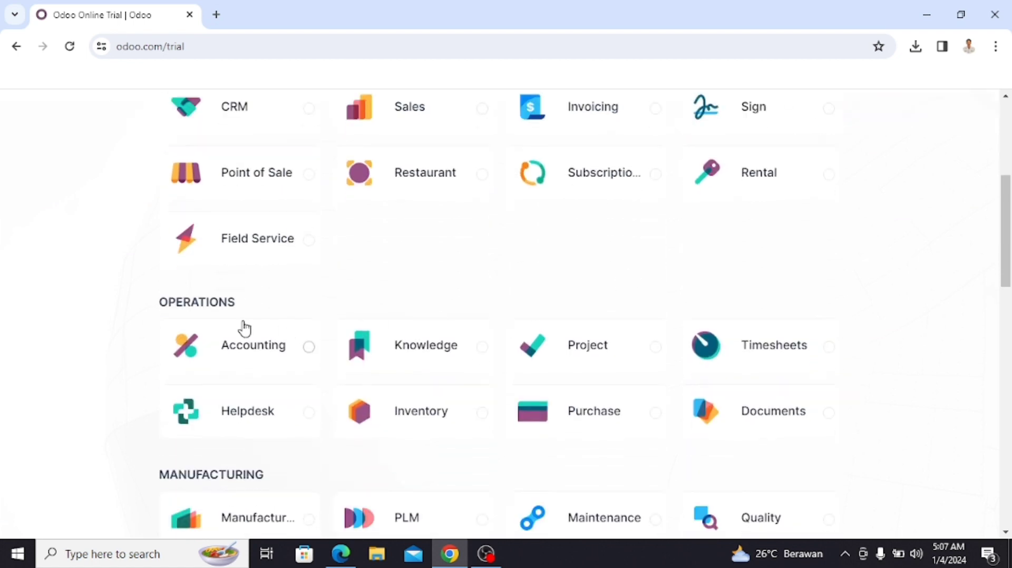
left_click(249, 349)
scroll(627, 364, "down", 2)
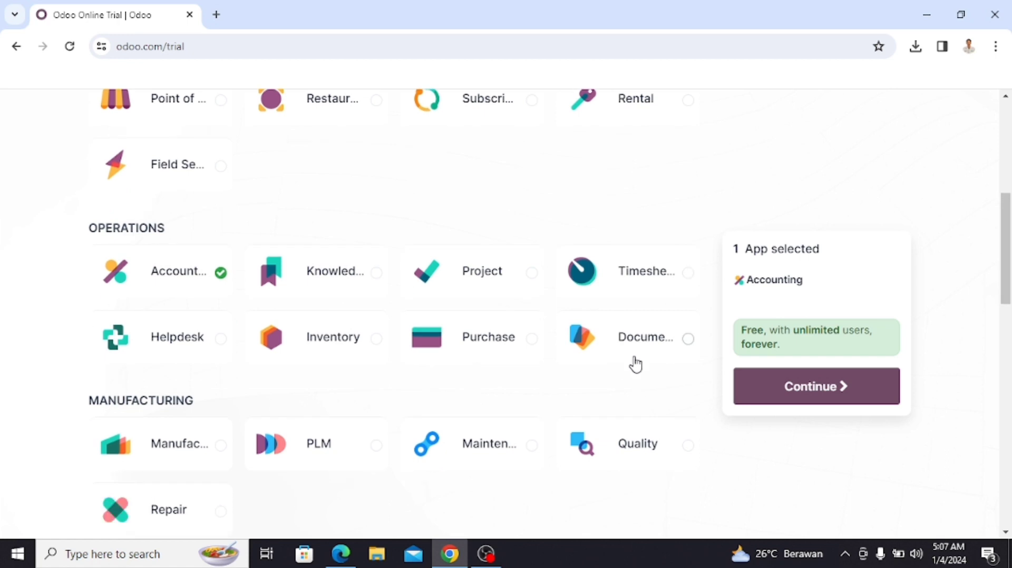
left_click(840, 396)
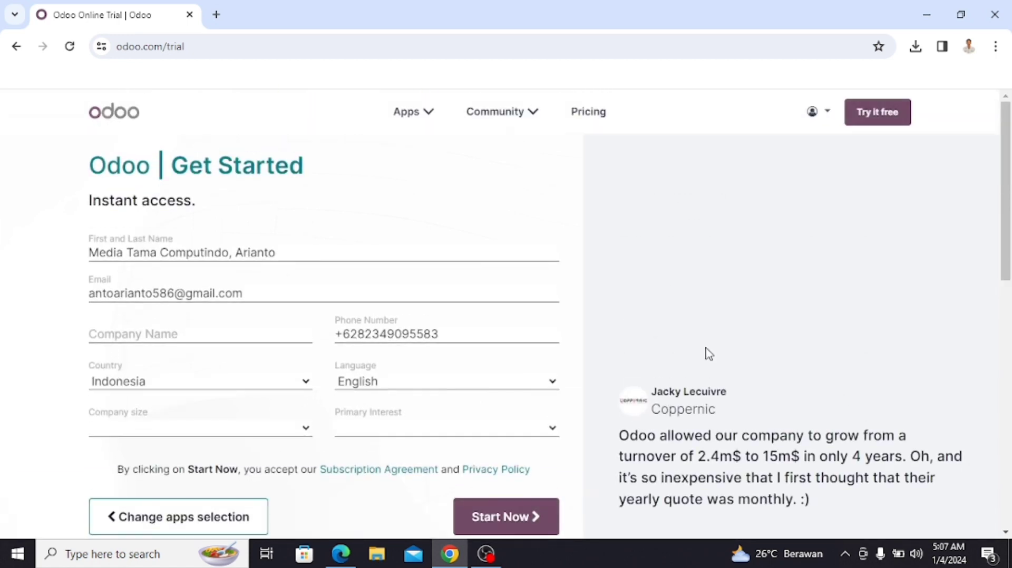
Step: Replace the signup name with the user's full name and fill company Media Tama Computindo
left_click(304, 255)
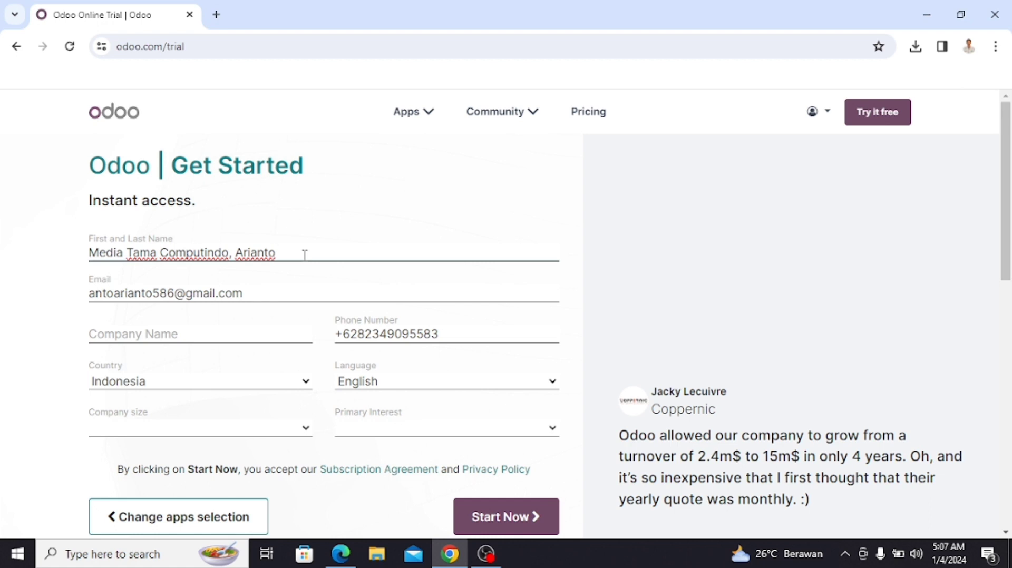
key("ctrl+a")
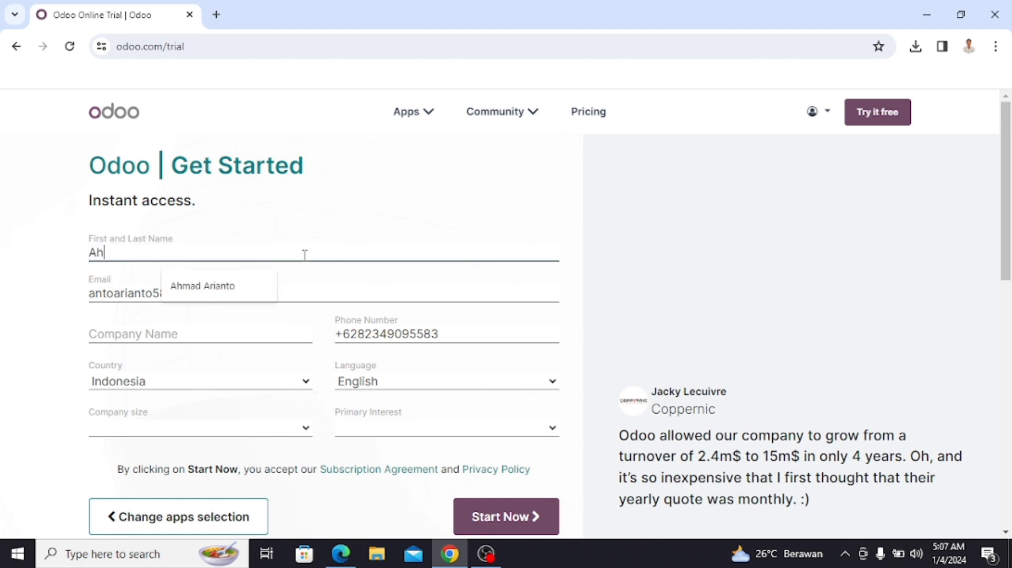
left_click(200, 334)
left_click(216, 364)
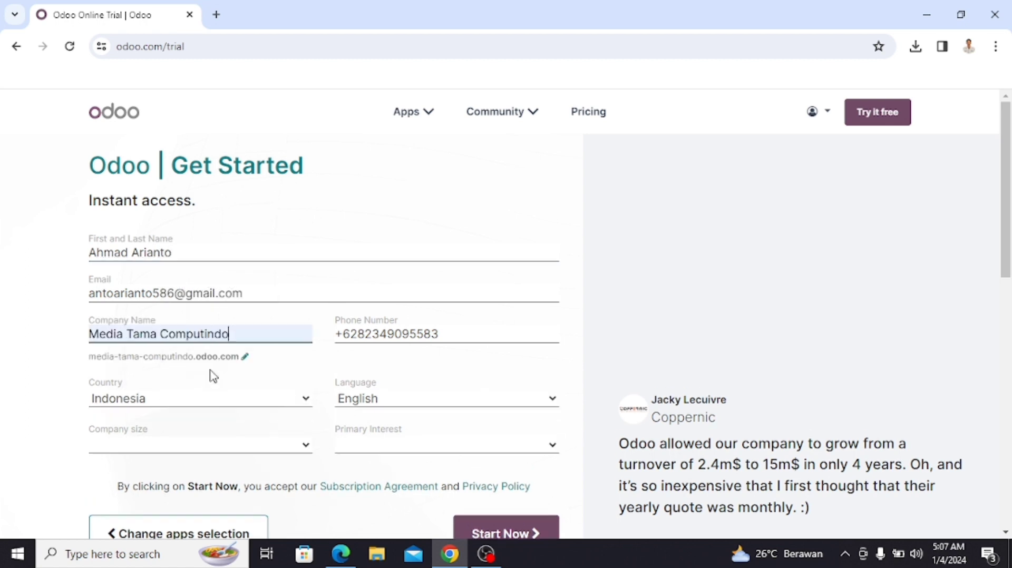
Step: Set company size to < 5 employees and primary interest to 'I am a student', then submit
scroll(232, 377, "down", 1)
left_click(277, 372)
left_click(285, 394)
left_click(440, 376)
left_click(436, 425)
scroll(436, 422, "down", 1)
left_click(514, 399)
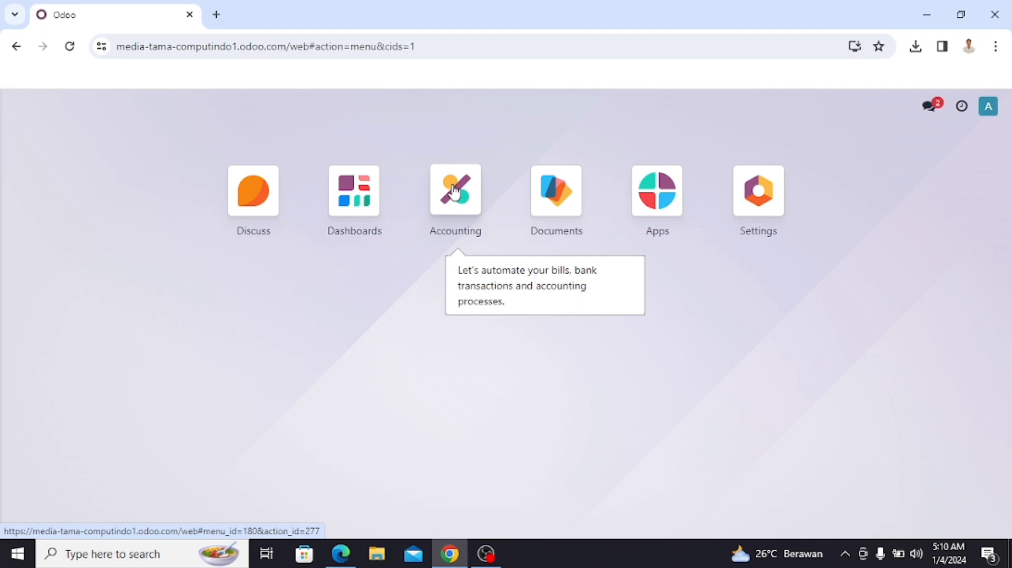
Step: Open the Accounting app once the database finishes building
left_click(454, 192)
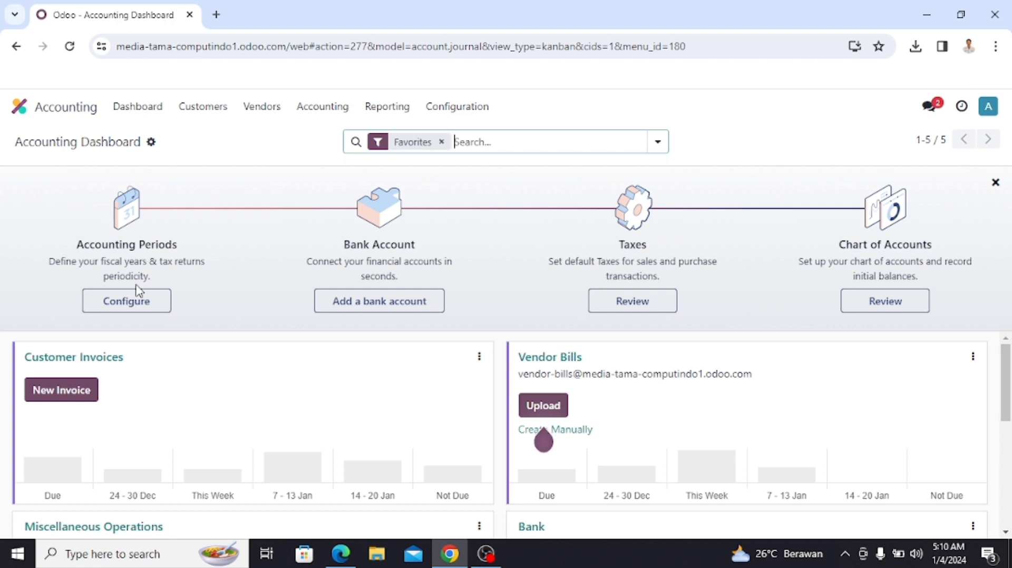
Step: Apply accounting periods with year end 31 December and monthly tax return periodicity
left_click(136, 311)
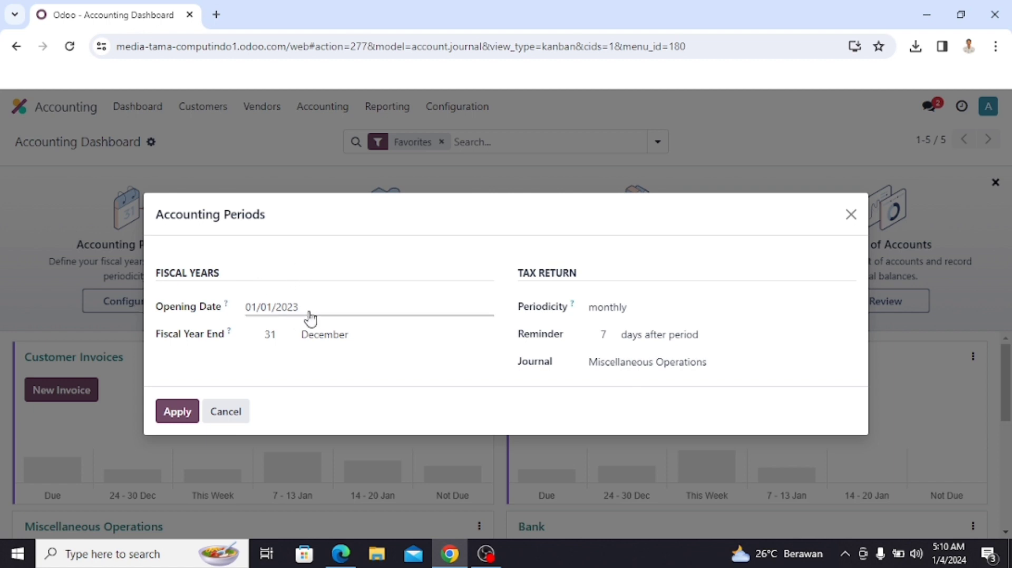
left_click(638, 311)
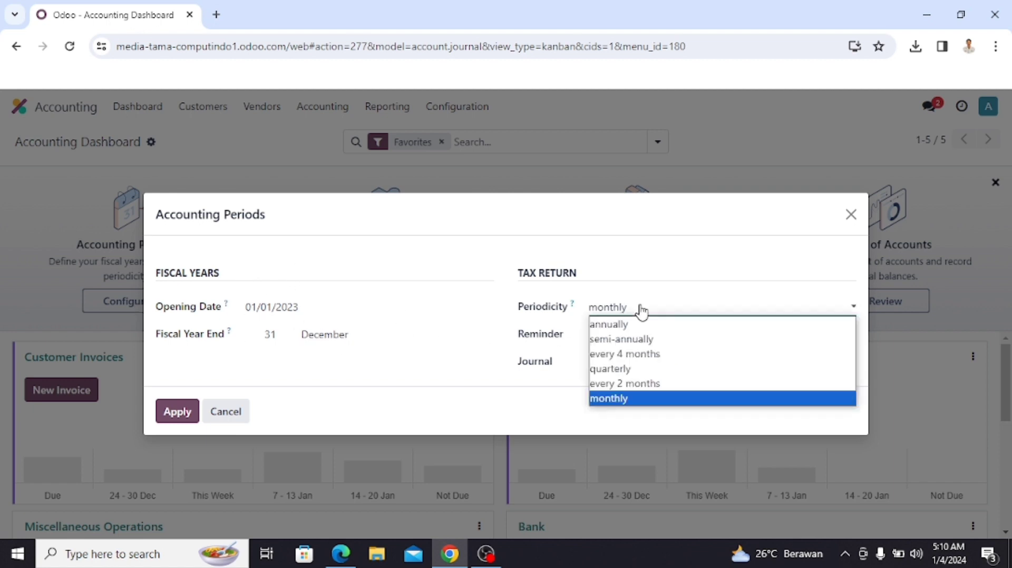
left_click(636, 403)
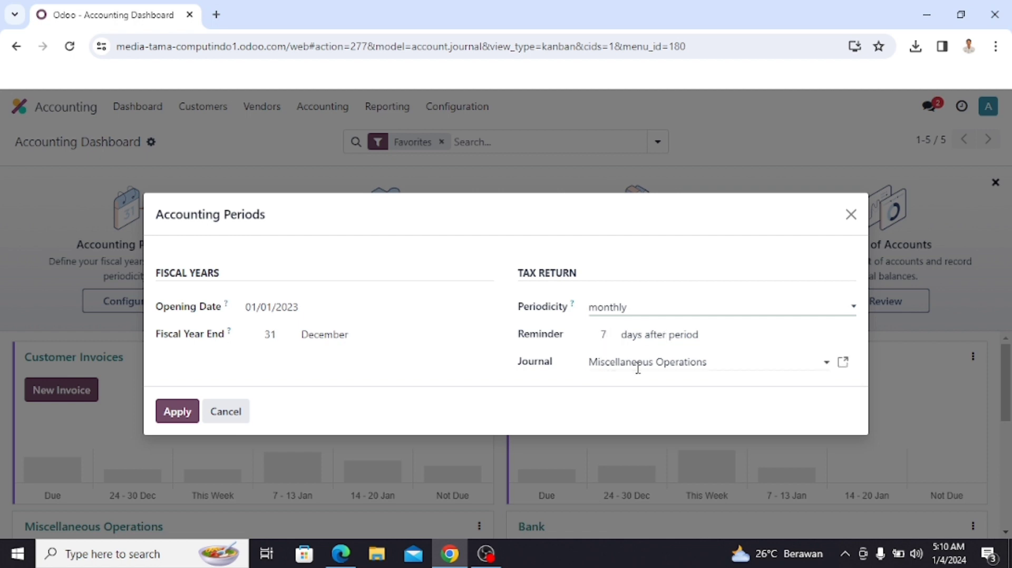
left_click(170, 413)
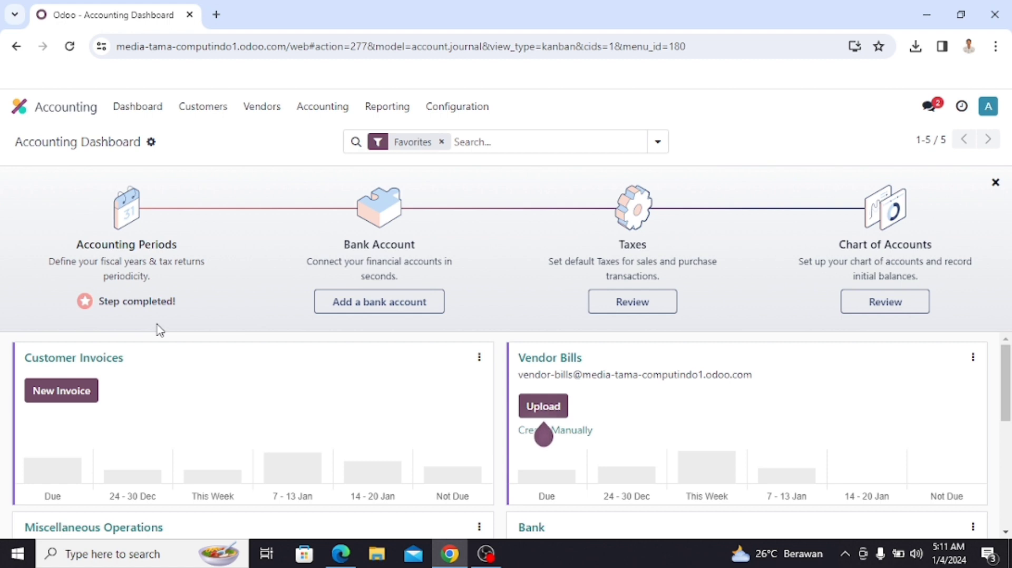
Step: Connect a Mandiri Online bank account with the user ID, password and company ID, without saving the password
left_click(378, 306)
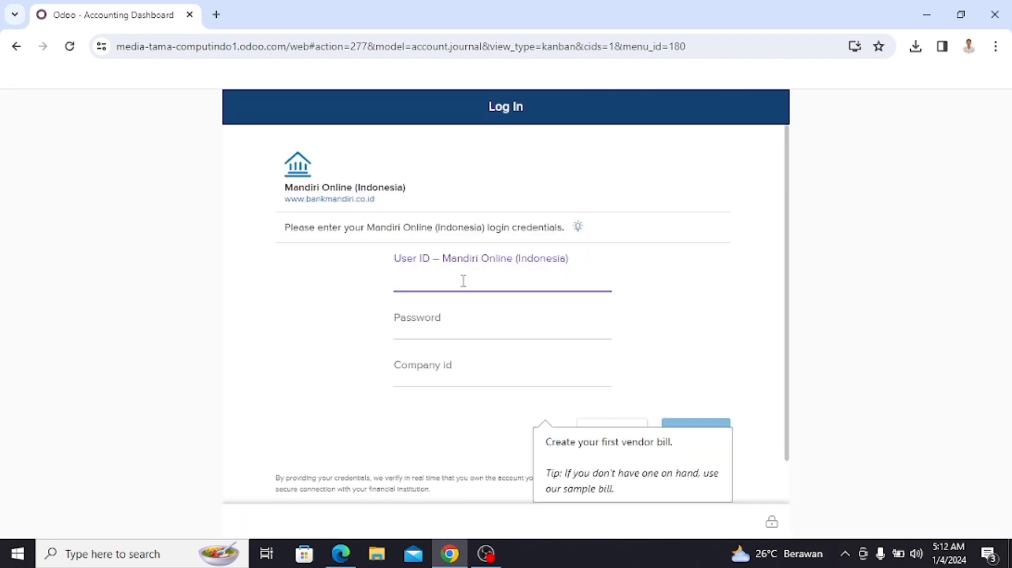
key("Tab")
key("Tab")
left_click(716, 355)
left_click(706, 431)
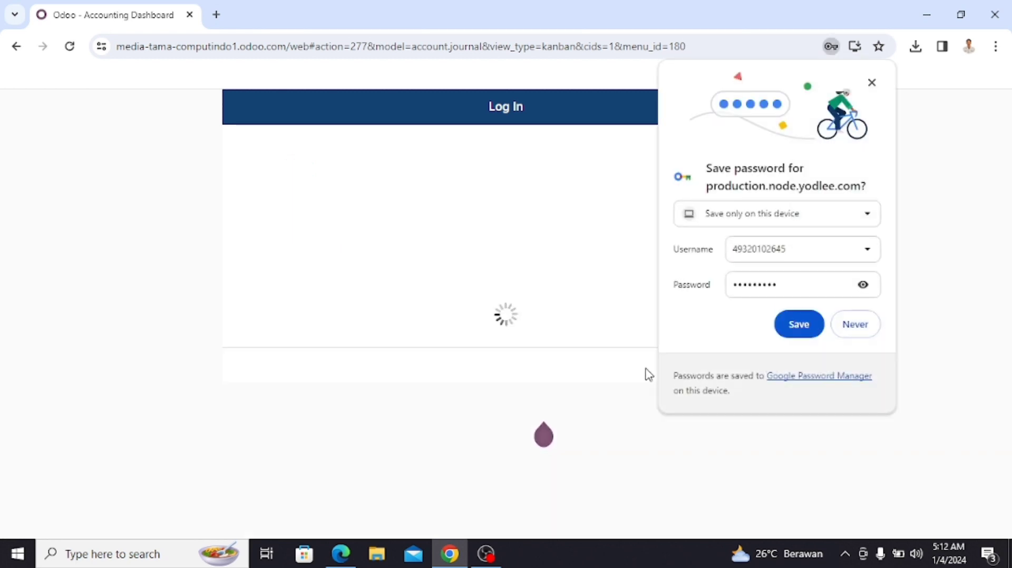
left_click(862, 325)
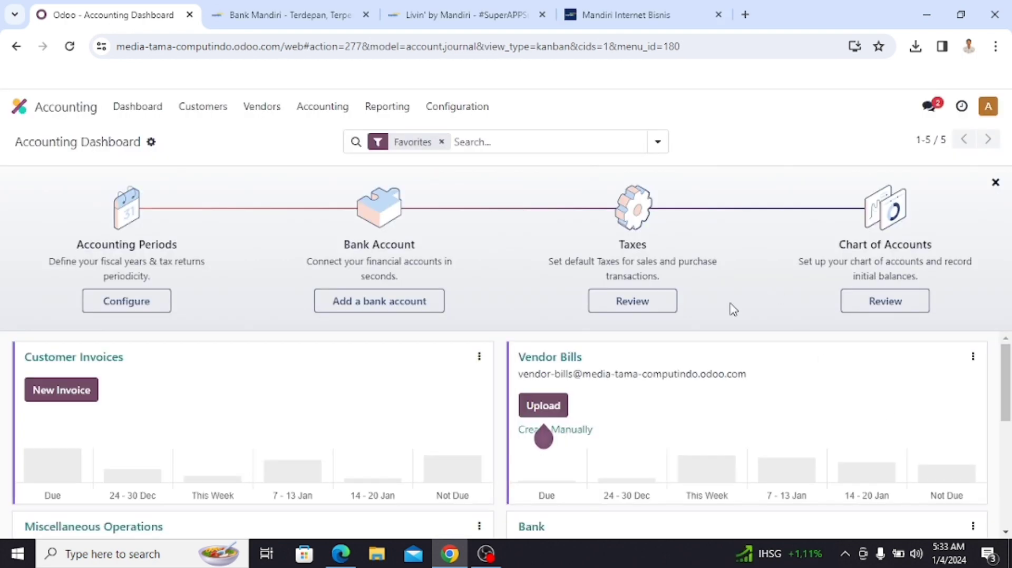
Step: Review the six default sales and purchase taxes and go back to the dashboard
left_click(668, 311)
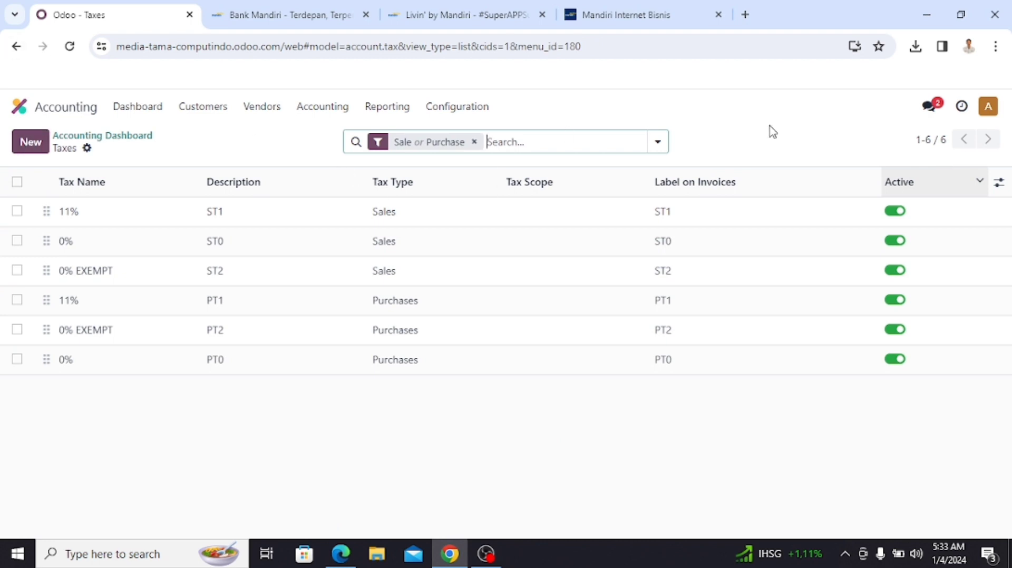
left_click(50, 108)
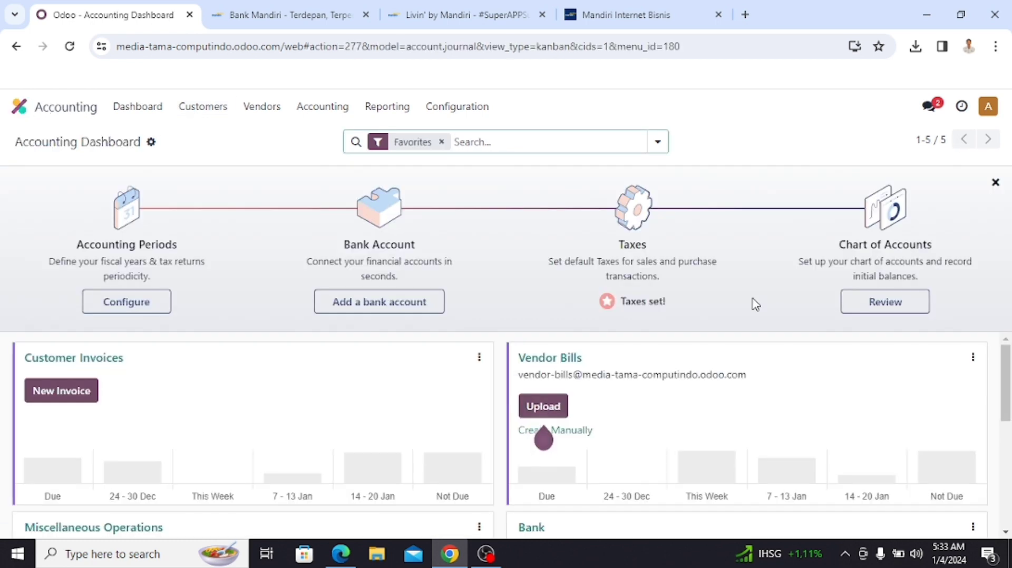
Step: Review the 114-account chart of accounts and go back to the dashboard
left_click(886, 304)
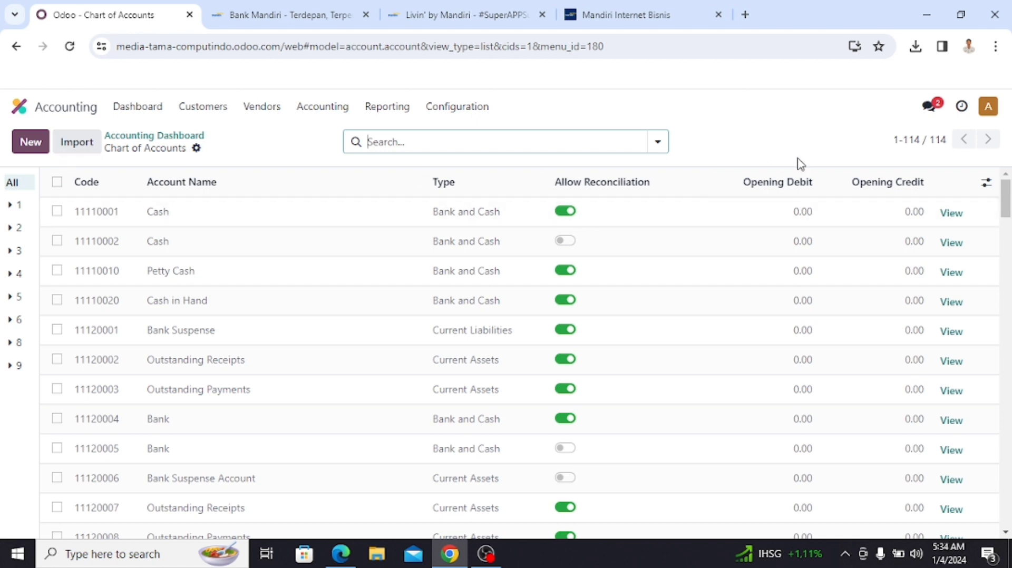
left_click(153, 137)
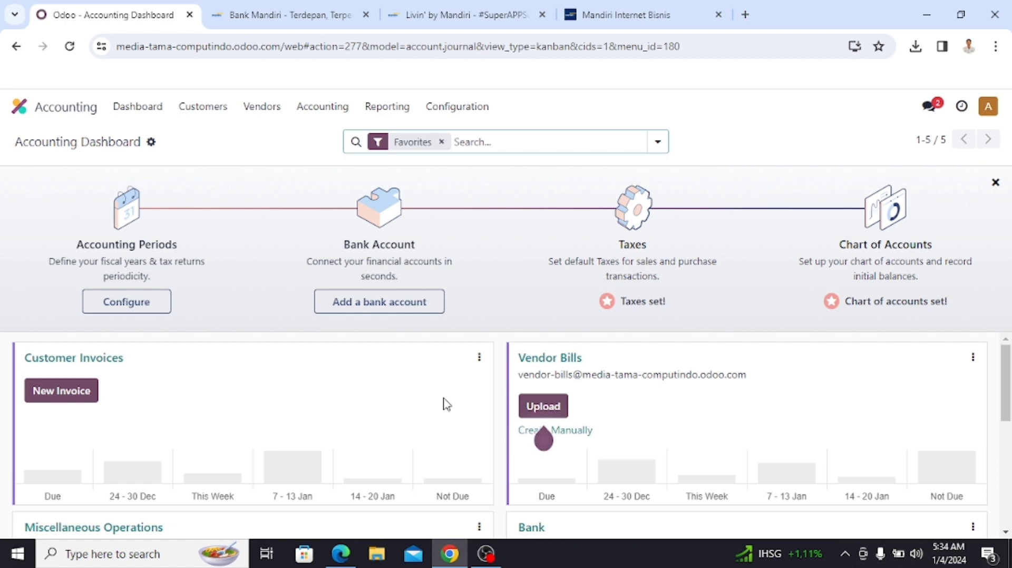
Step: Create customer invoice INV/2024/00001 and enter the new customer's full name as customer
left_click(84, 406)
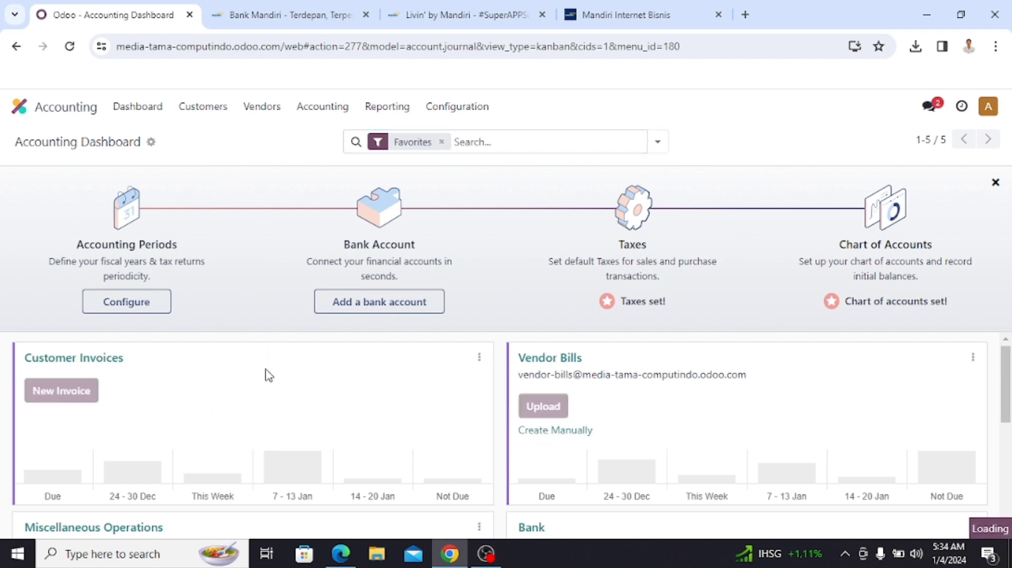
scroll(266, 369, "down", 3)
scroll(264, 410, "up", 1)
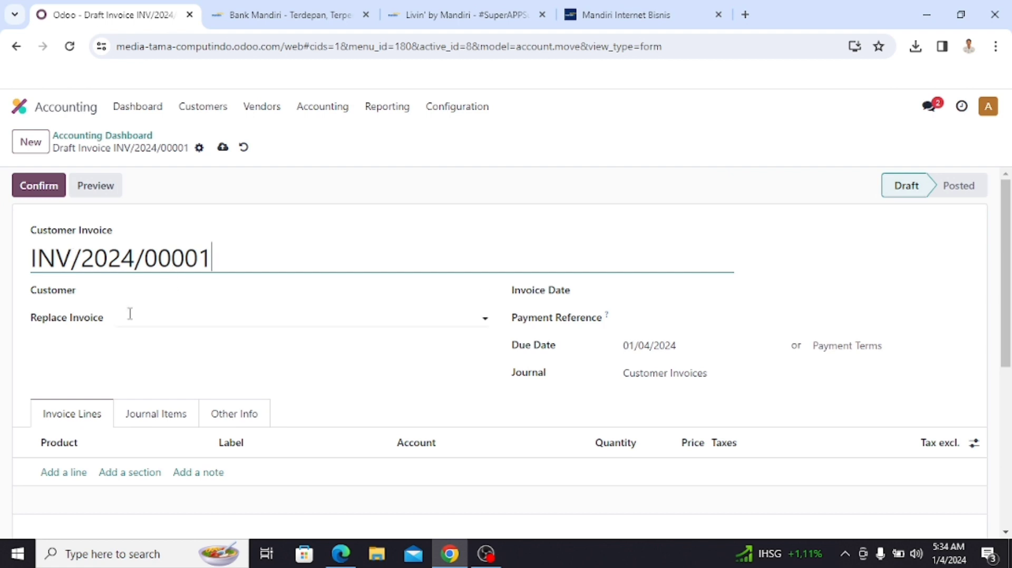
left_click(123, 292)
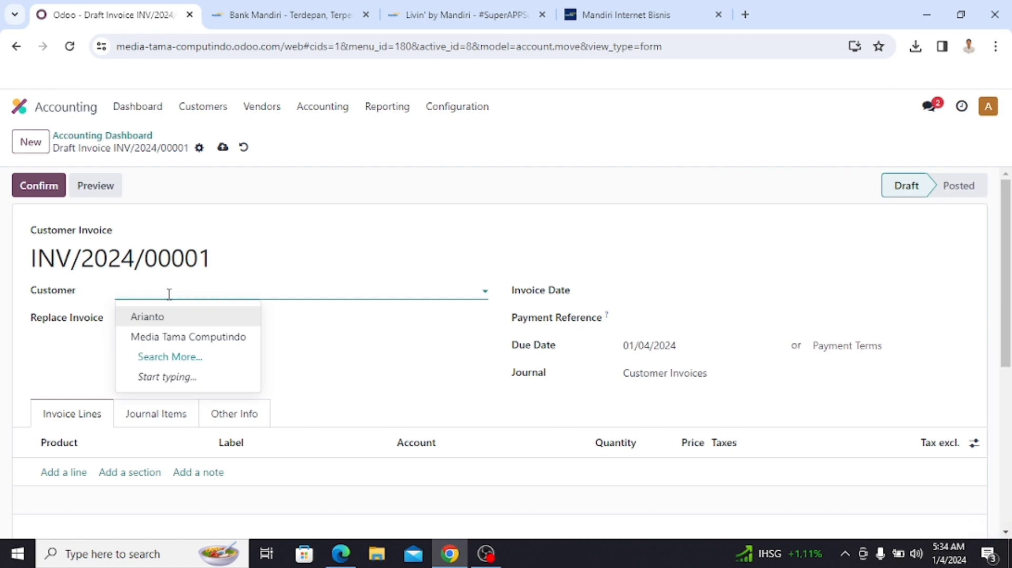
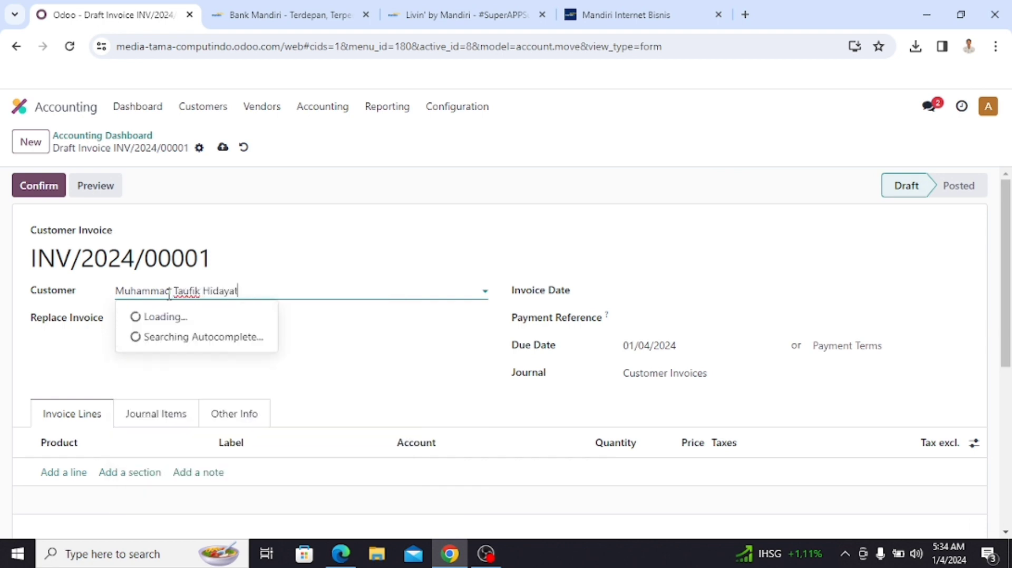
Step: Create the new company customer with its street address and phone number filled in
left_click(313, 379)
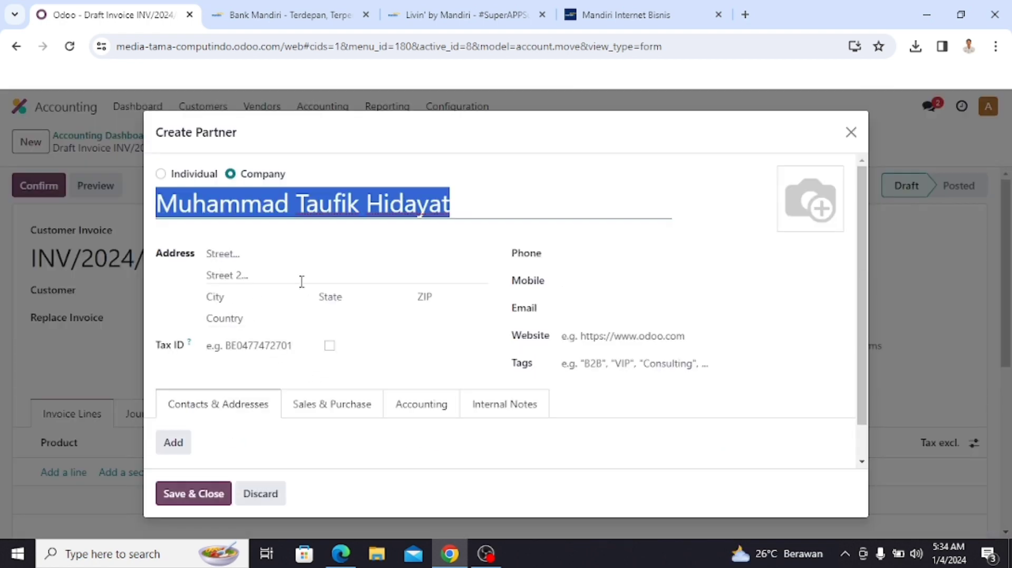
left_click(338, 254)
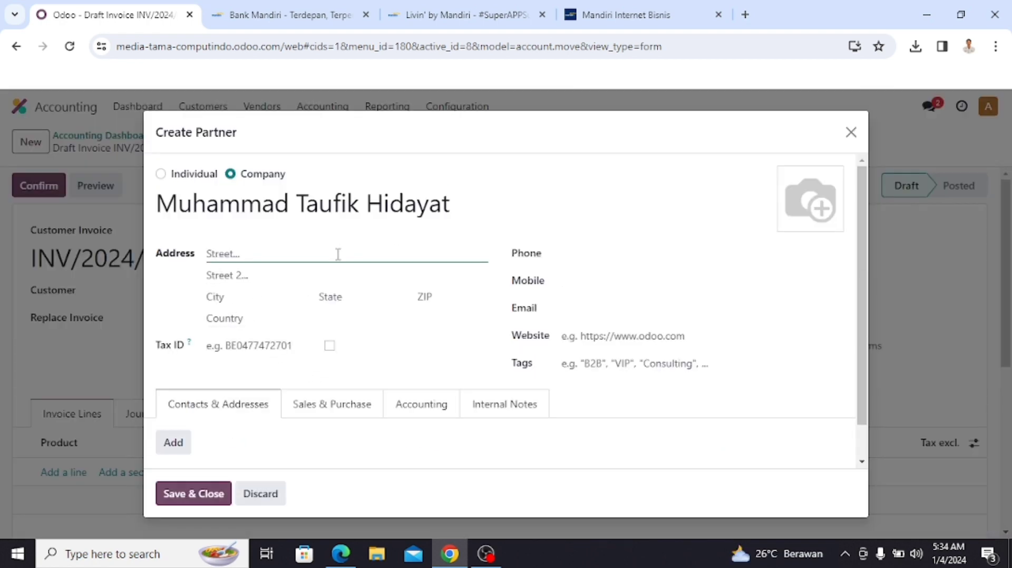
left_click(563, 253)
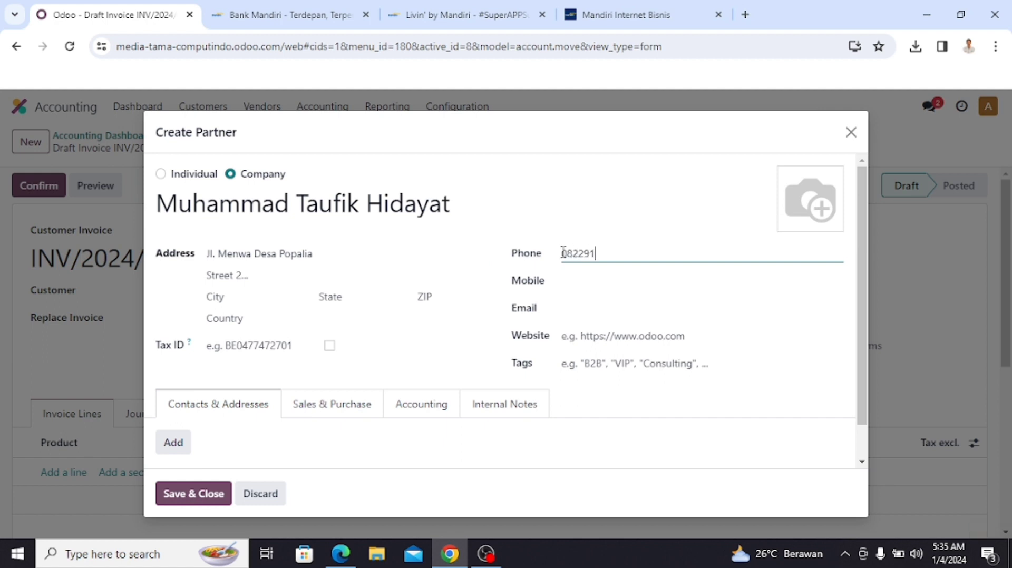
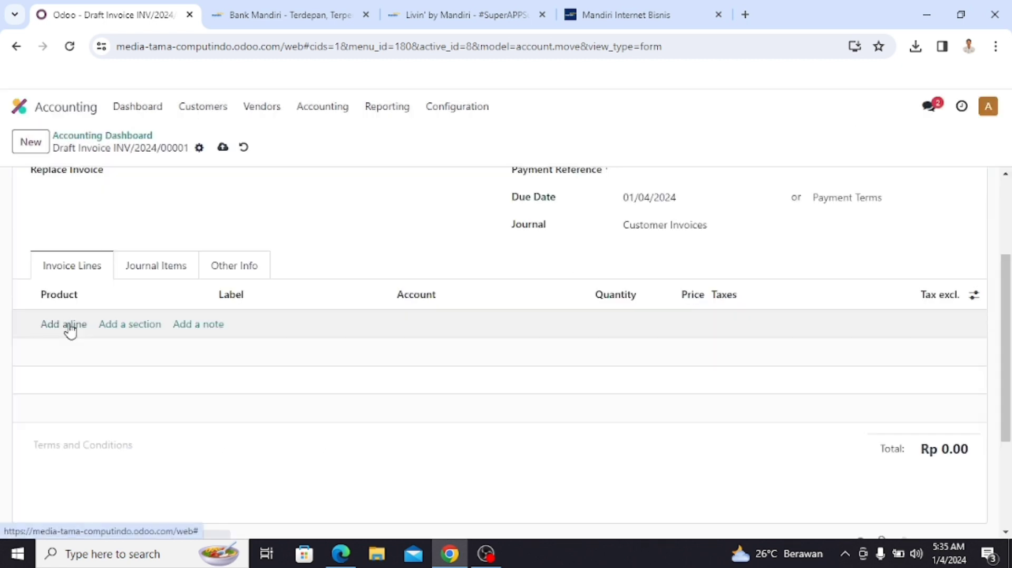
Step: Add a Personal Computer line on account 41000010 Sales, quantity 1, priced at 23000000
left_click(64, 325)
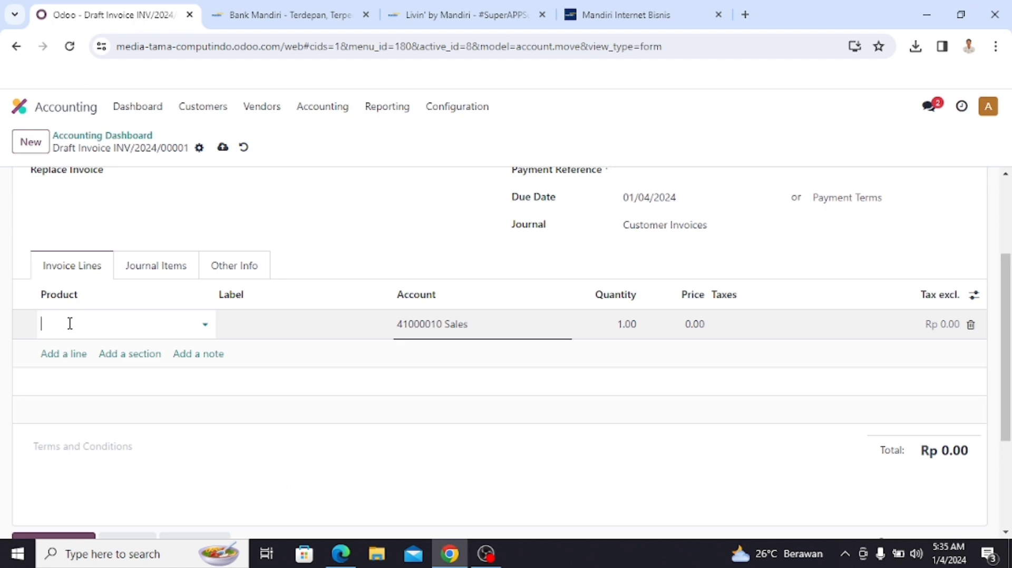
type("Person")
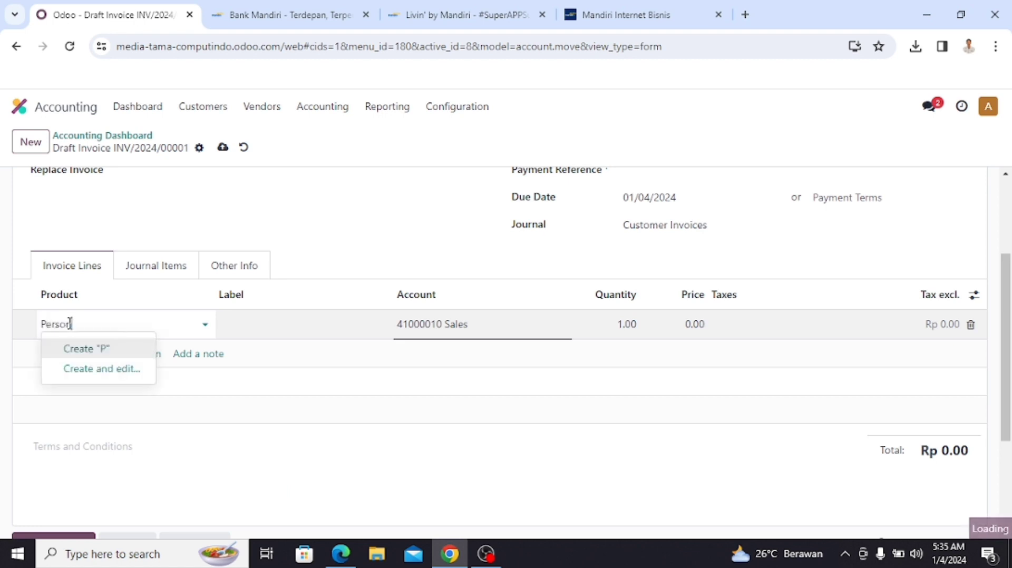
type("al Comp")
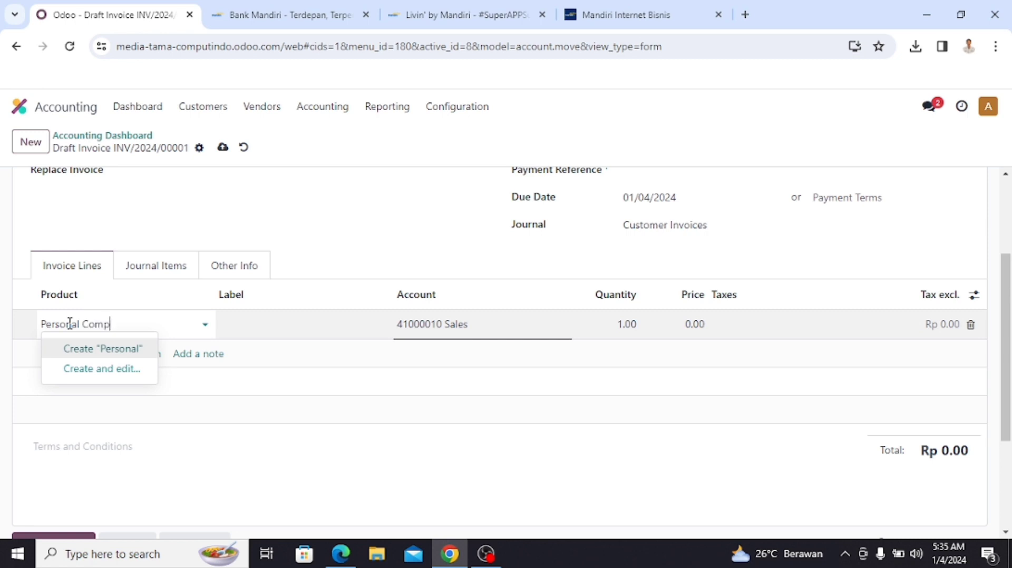
type("uter")
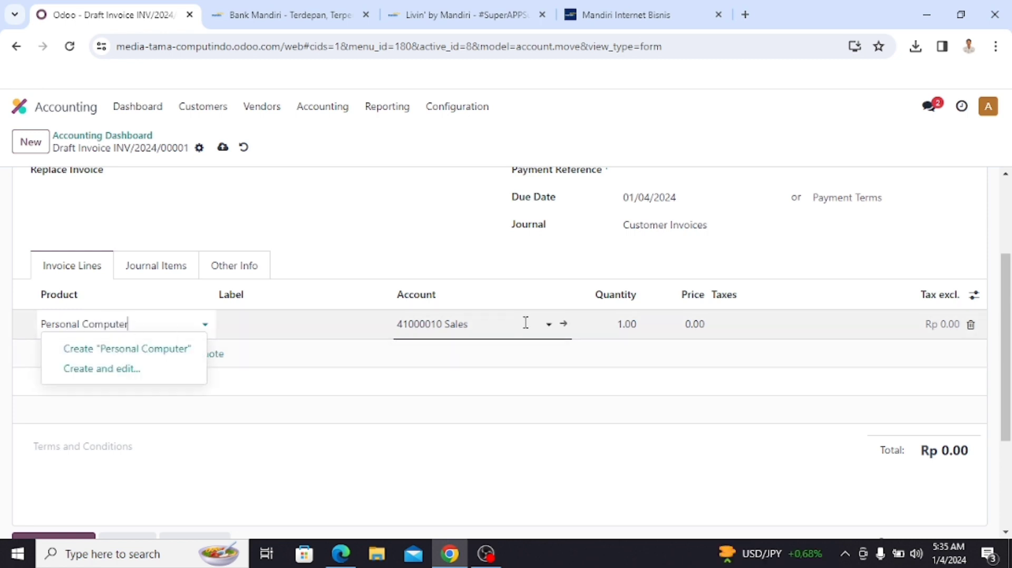
left_click(548, 324)
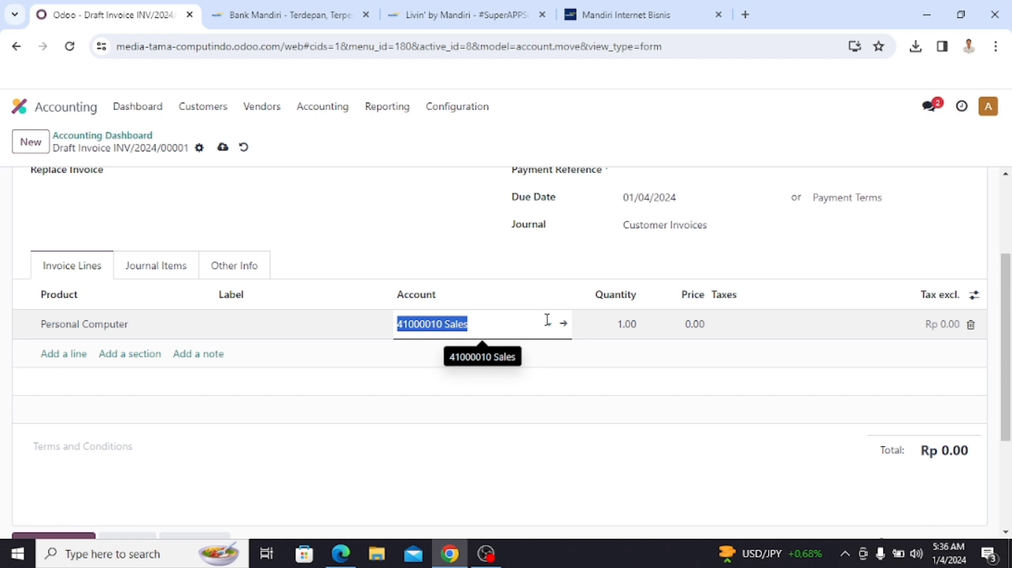
left_click(548, 323)
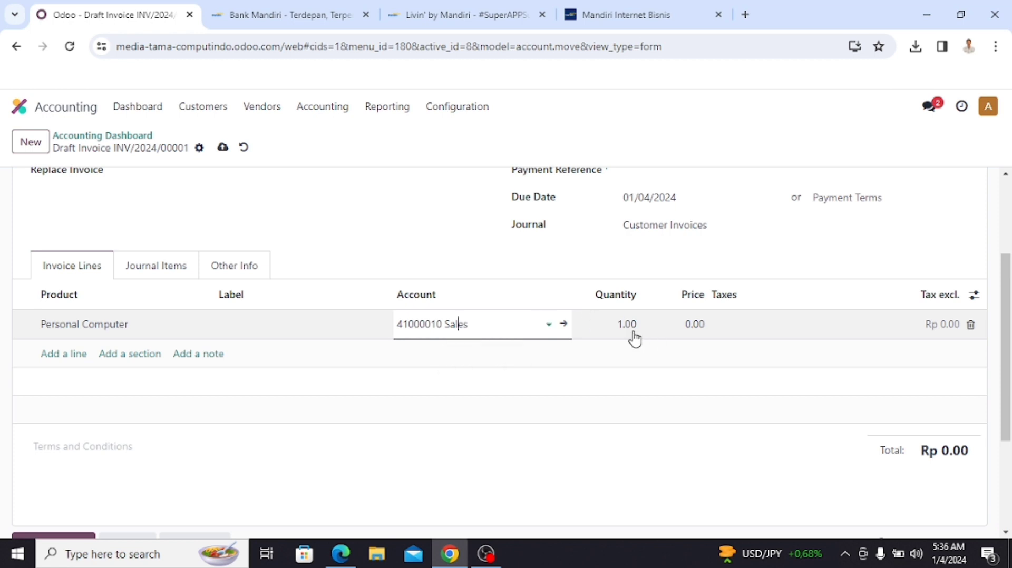
left_click(694, 324)
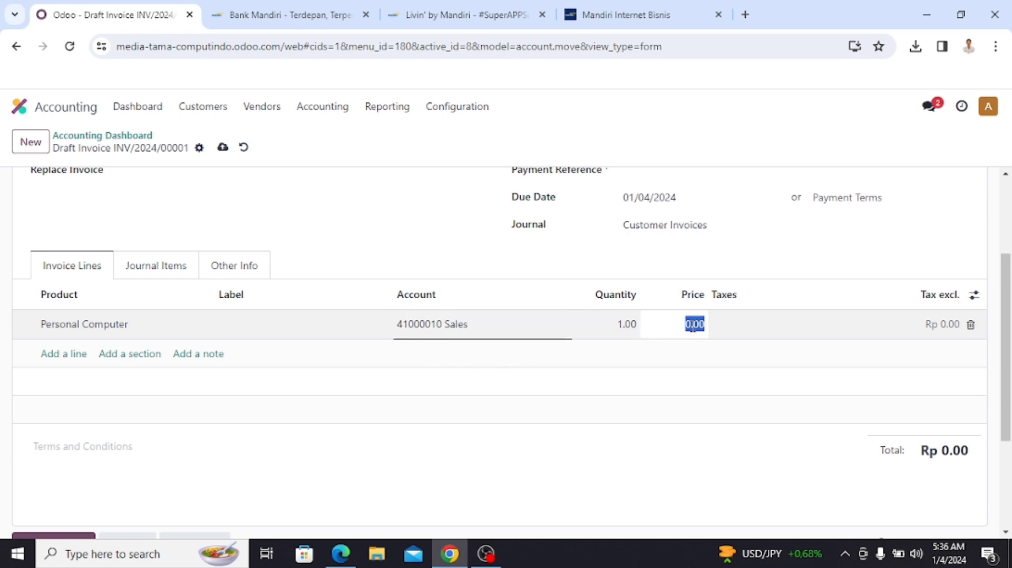
type("23000000")
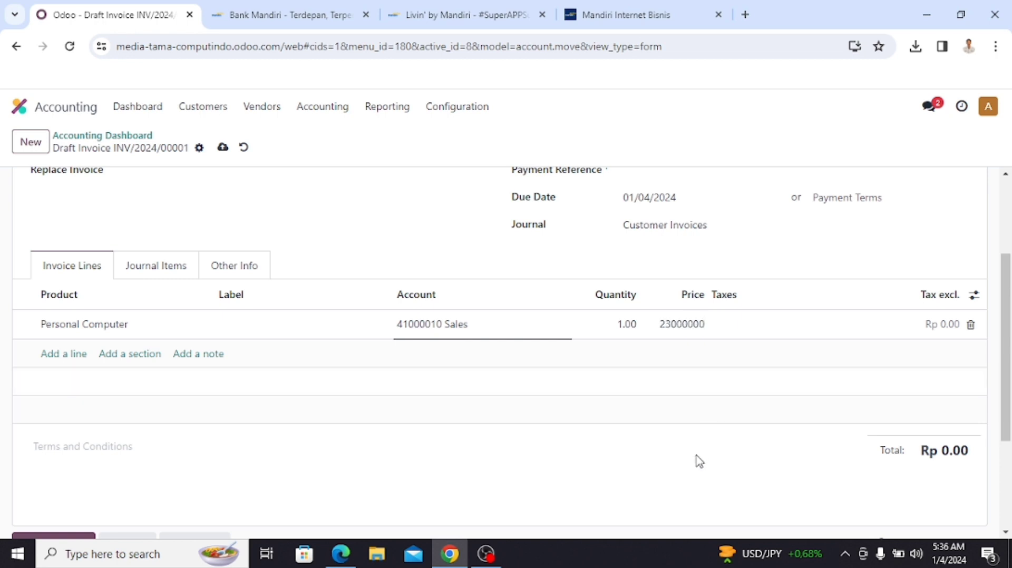
scroll(659, 467, "down", 3)
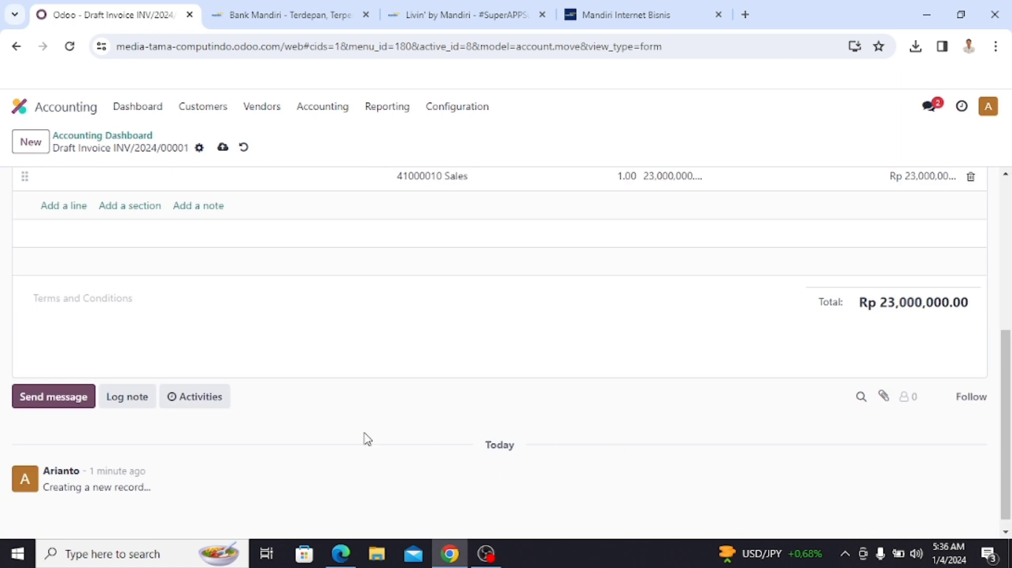
Step: Save draft invoice INV/2024/00001 from the chatter's Send message, then return to the form top
scroll(239, 425, "up", 4)
scroll(312, 422, "down", 4)
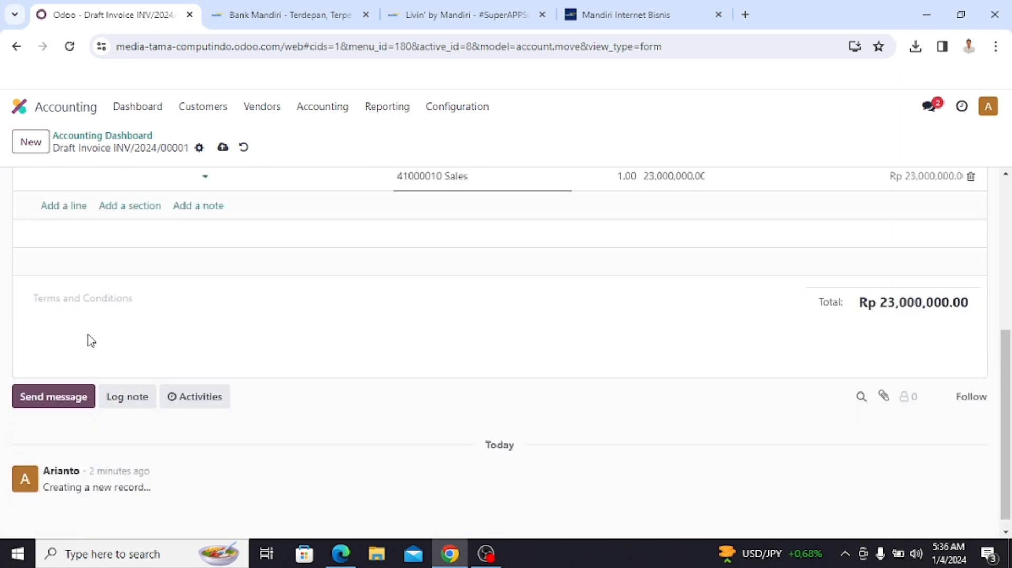
left_click(72, 403)
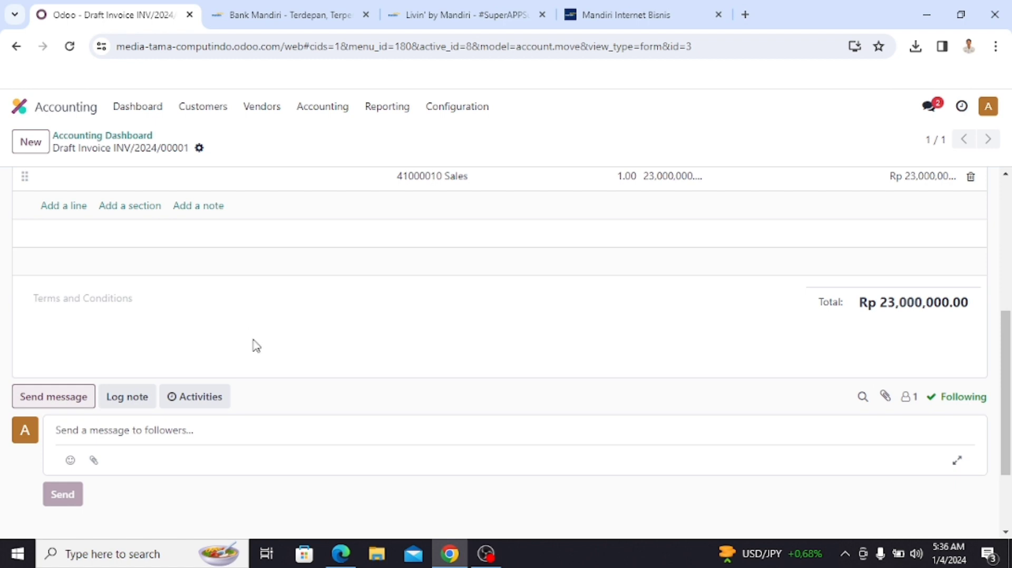
scroll(294, 405, "up", 6)
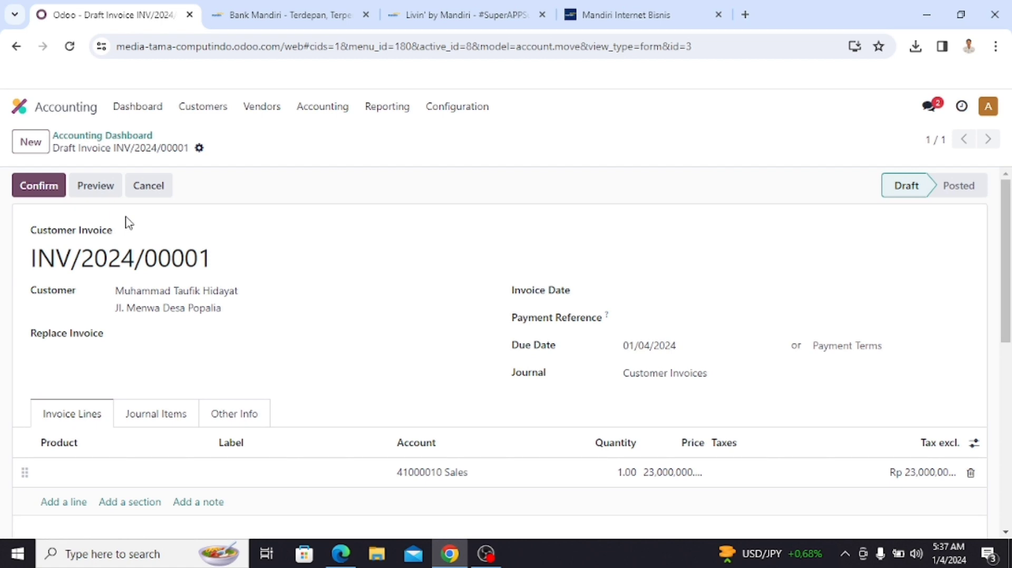
Step: Confirm the draft so invoice INV/2024/00001 becomes Posted
left_click(39, 193)
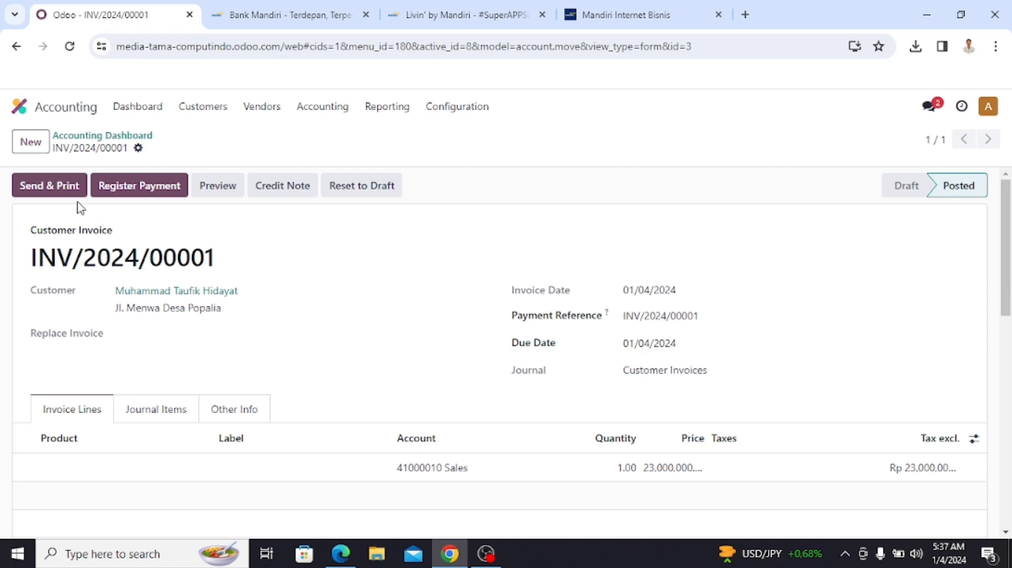
left_click(53, 187)
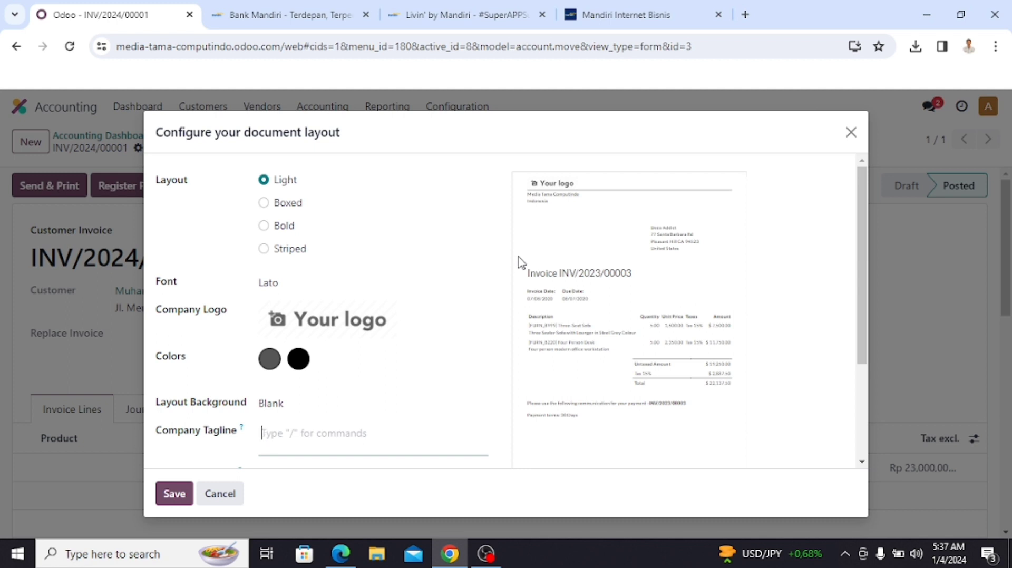
Step: Download the document layout preview as Report Layout Preview.pdf
scroll(352, 429, "down", 2)
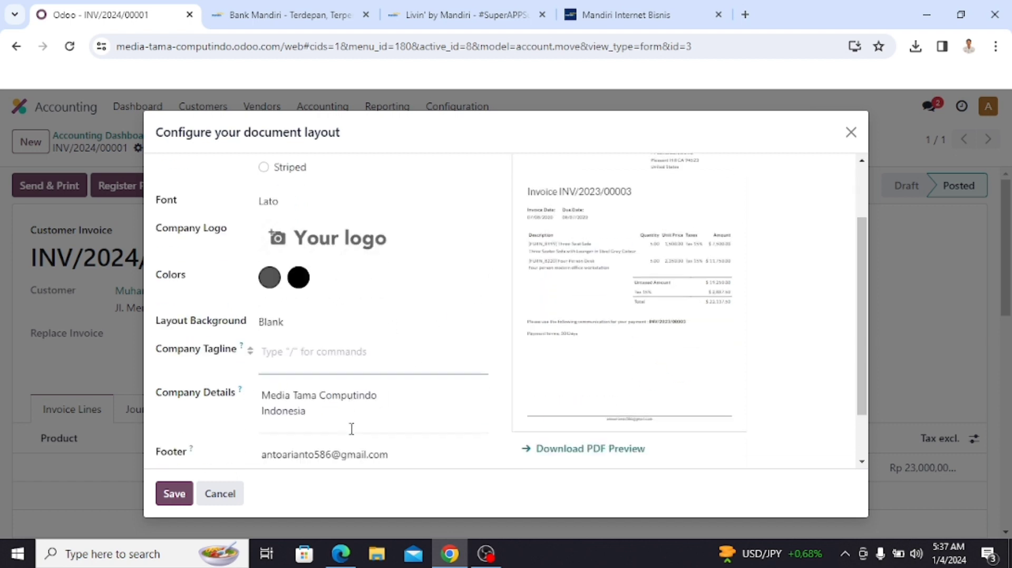
scroll(351, 428, "down", 1)
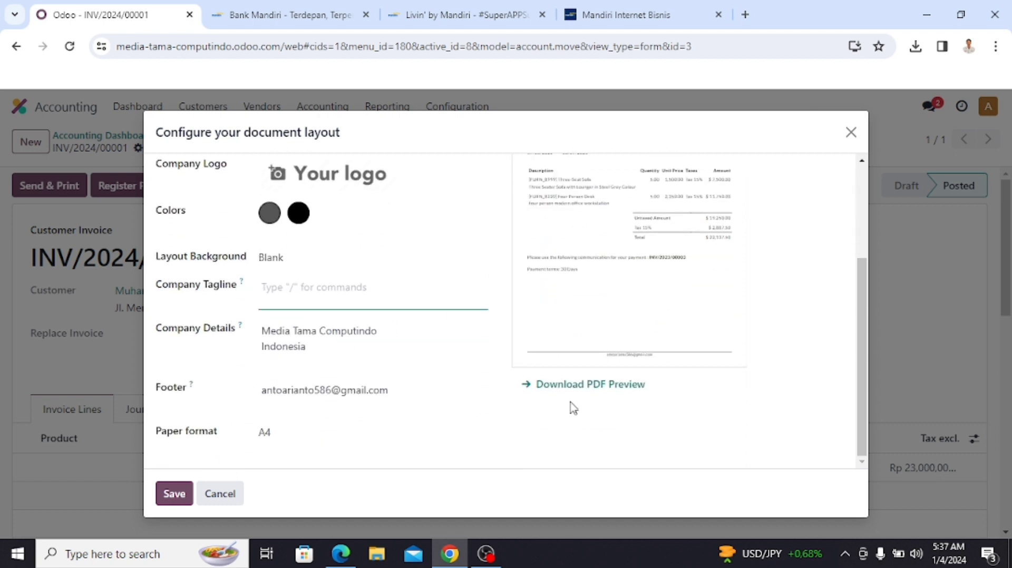
left_click(604, 389)
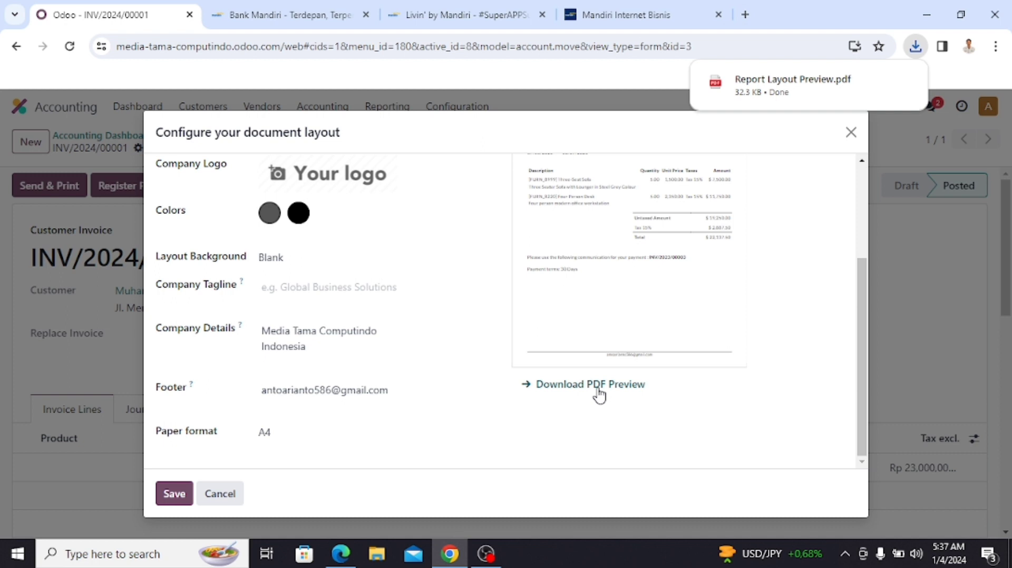
key("alt+Tab")
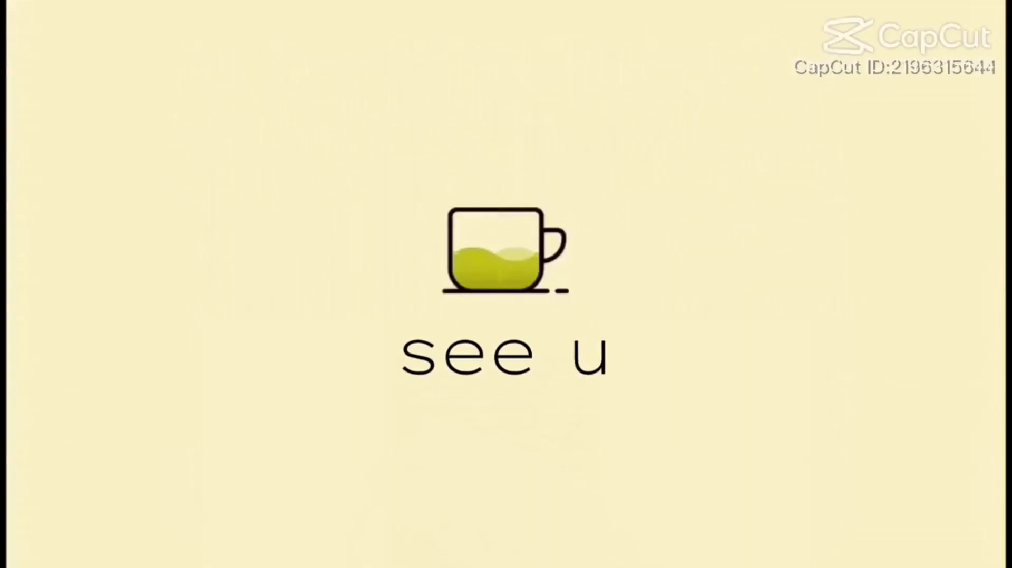